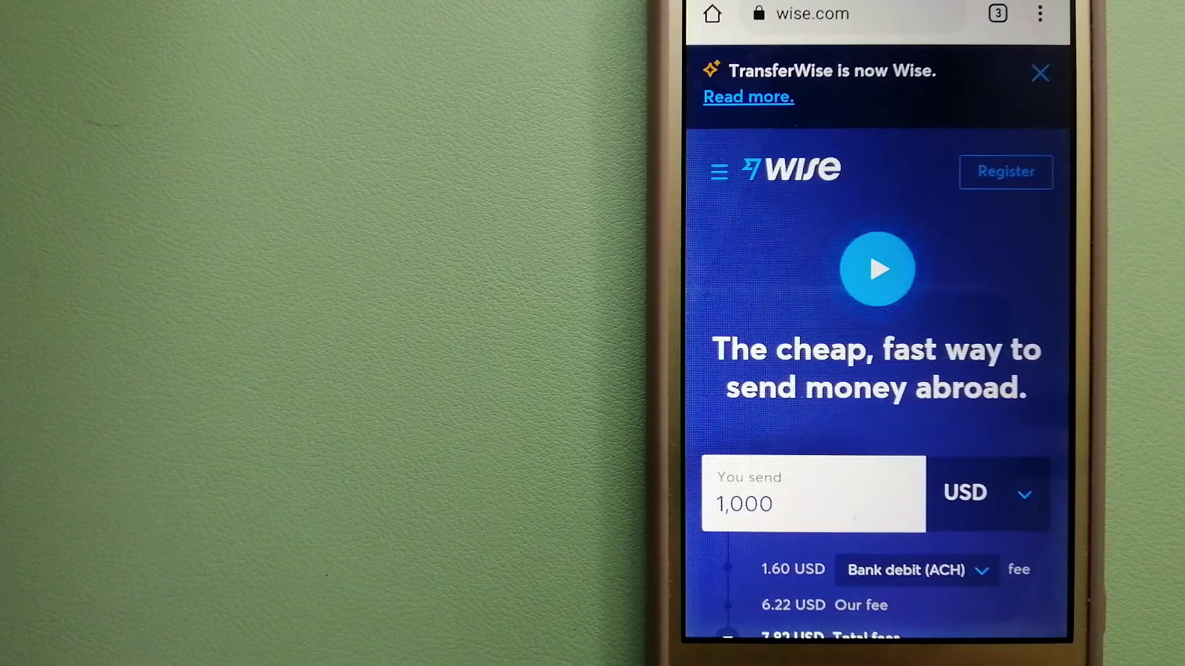
Step: From the tab switcher, bring up the CurrencyFair page with its 10,000 EUR send calculator
left_click(997, 13)
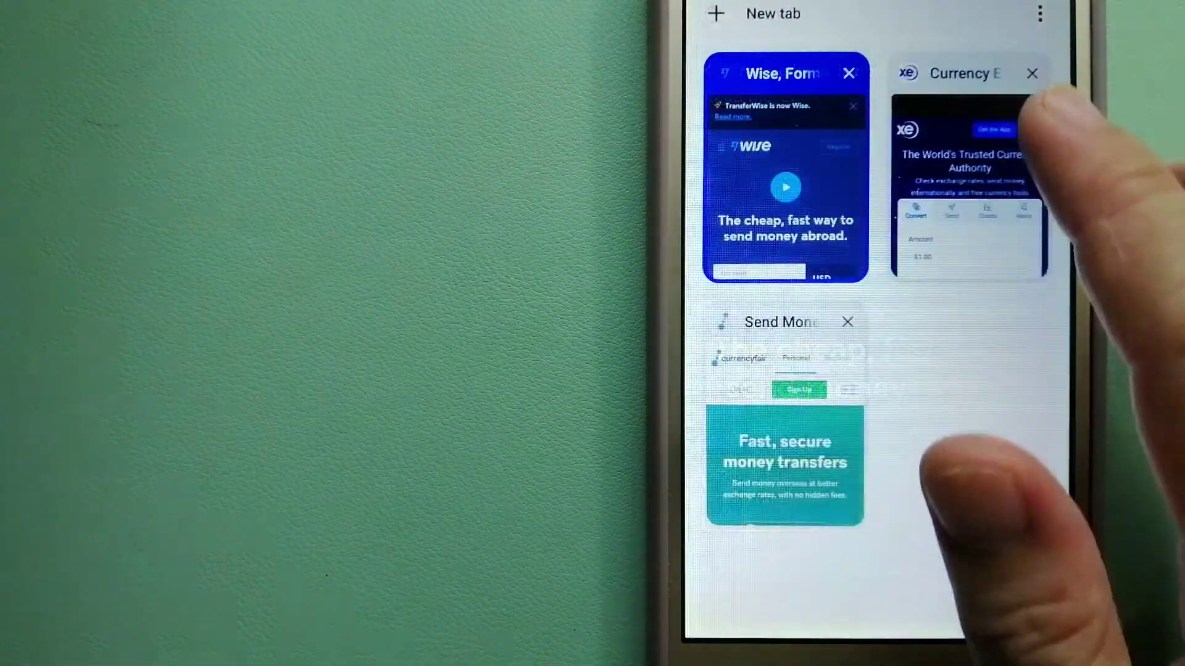
left_click(815, 445)
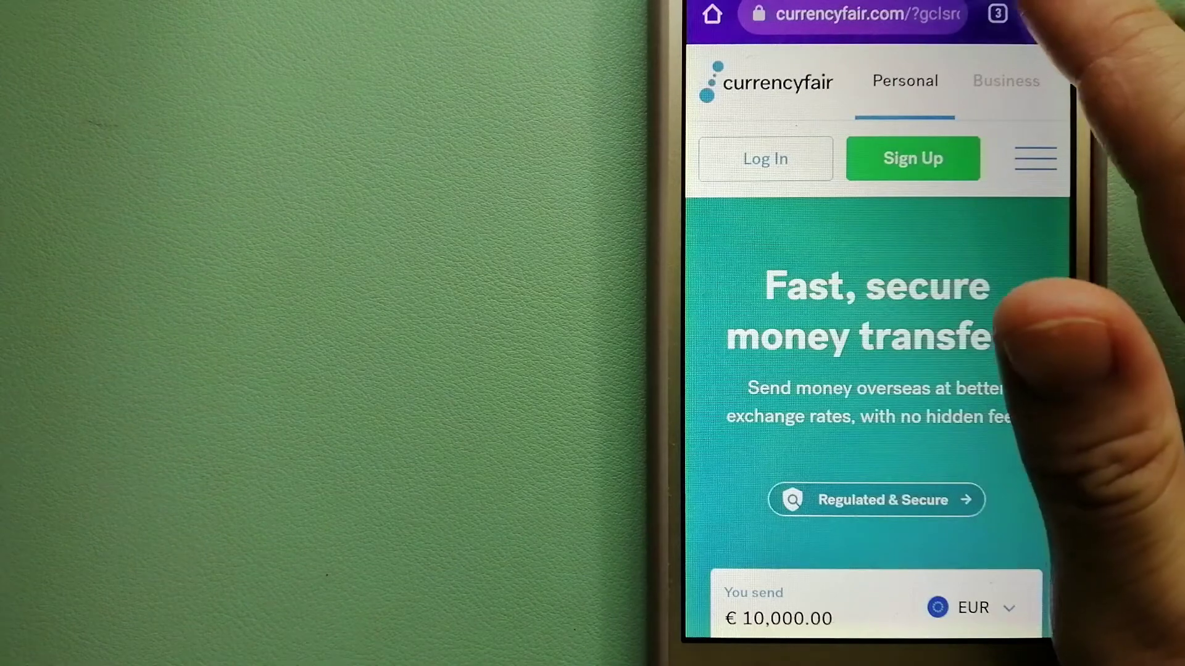
Step: From the tab switcher, bring up the xe.com currency converter showing $1.00 USD
left_click(996, 14)
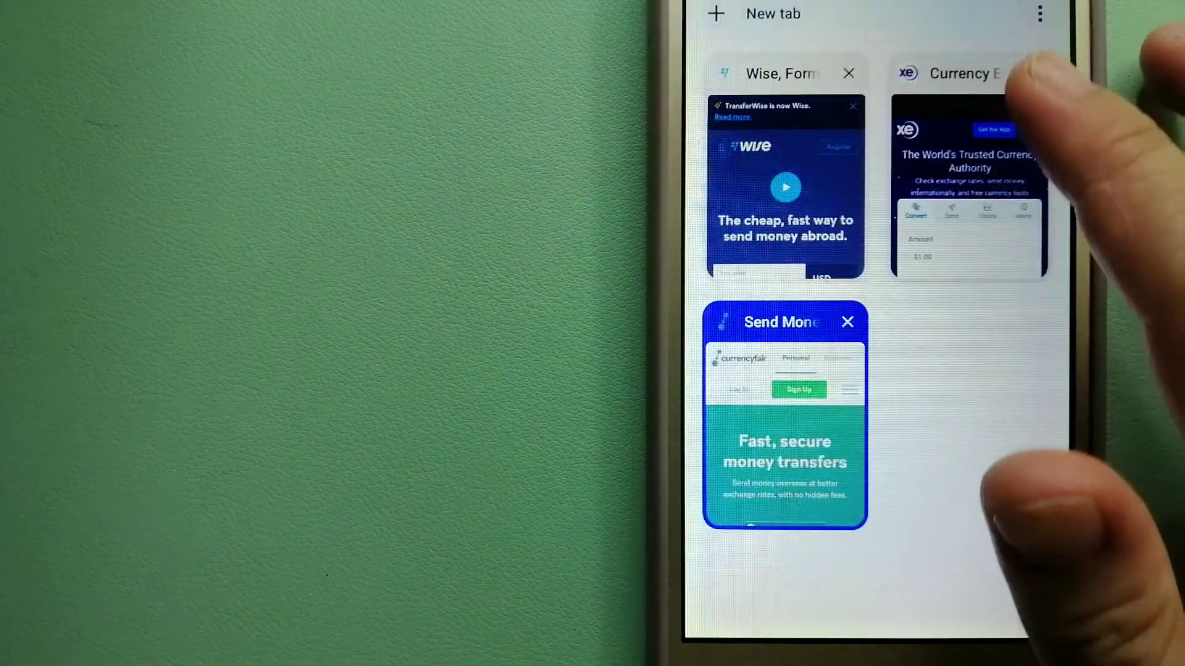
left_click(970, 185)
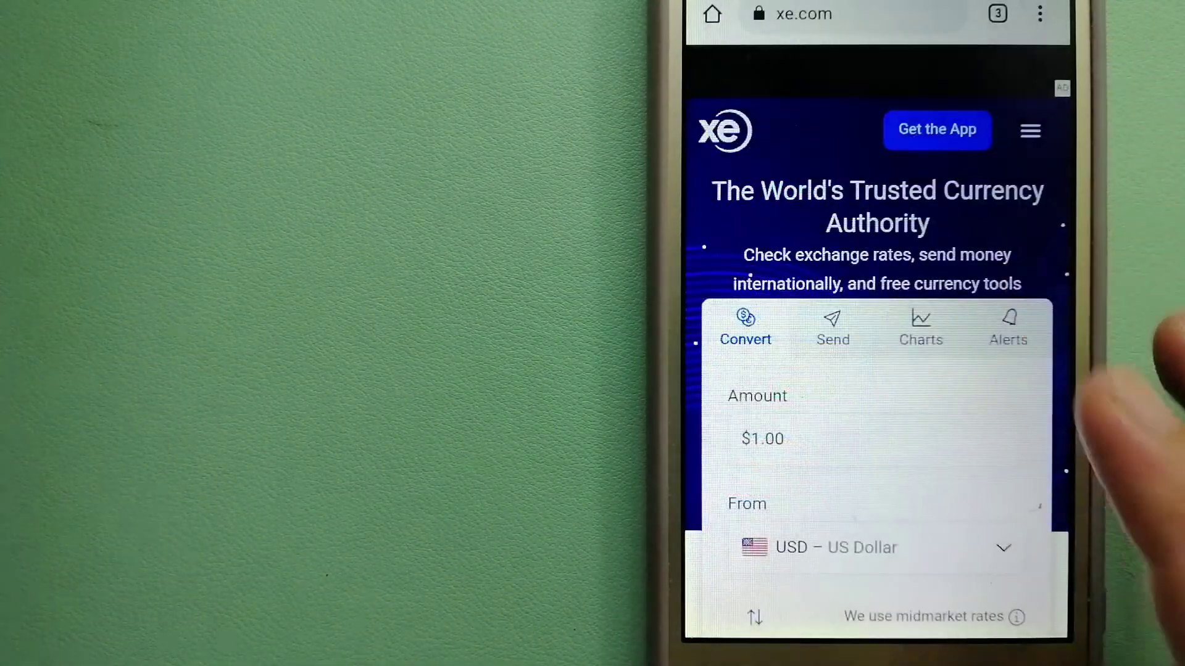